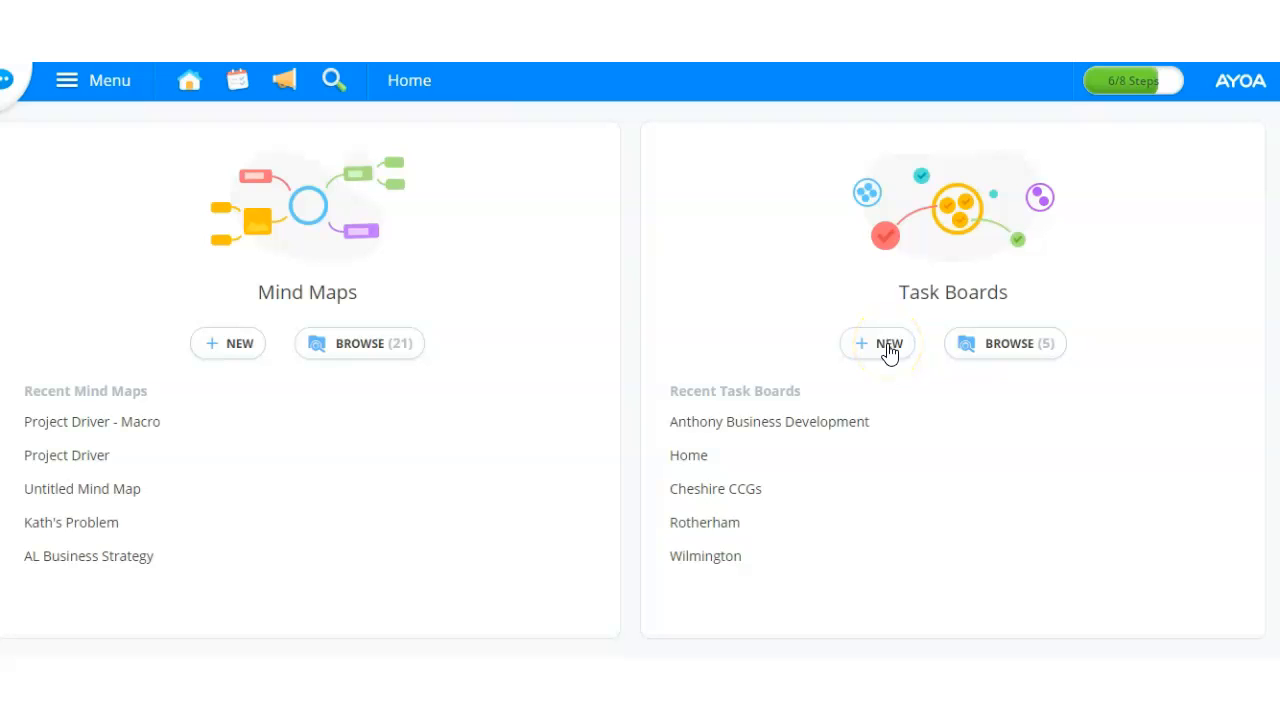
Step: Create a task board named Project X without a template and start it in the Canvas view
{"action": "left_click", "coordinate": [888, 346]}
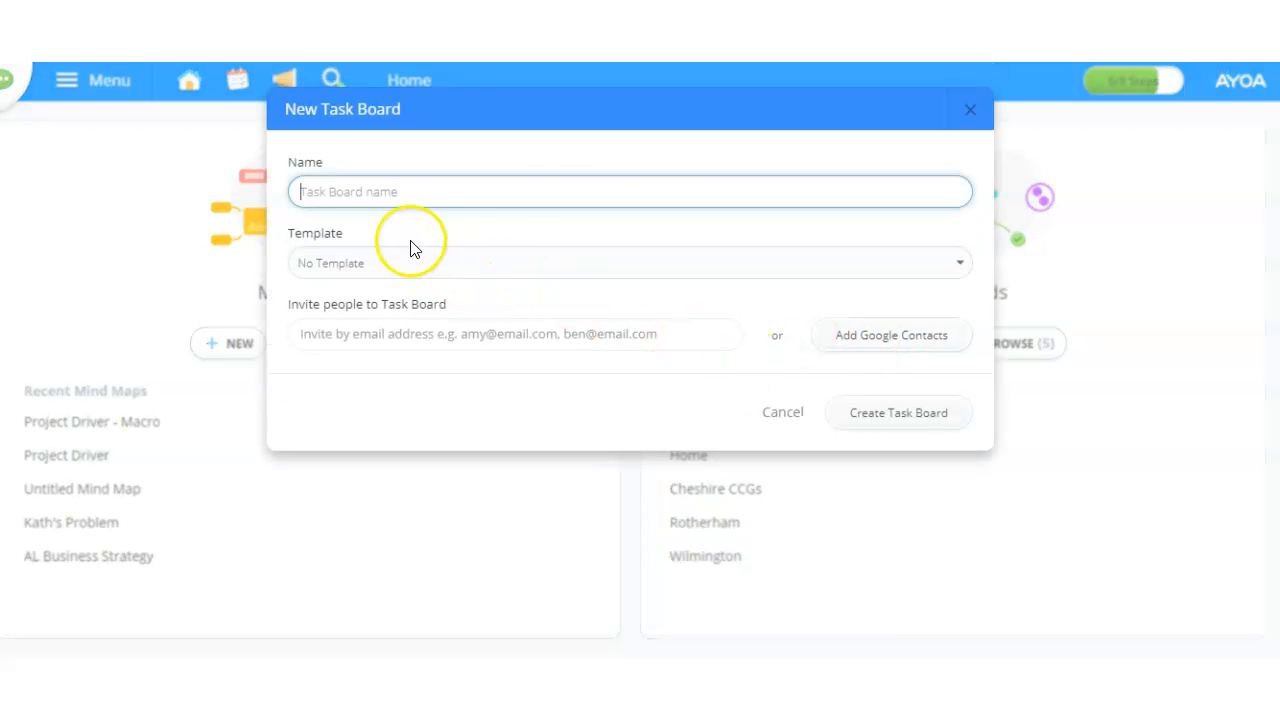
{"action": "type", "text": "Project X"}
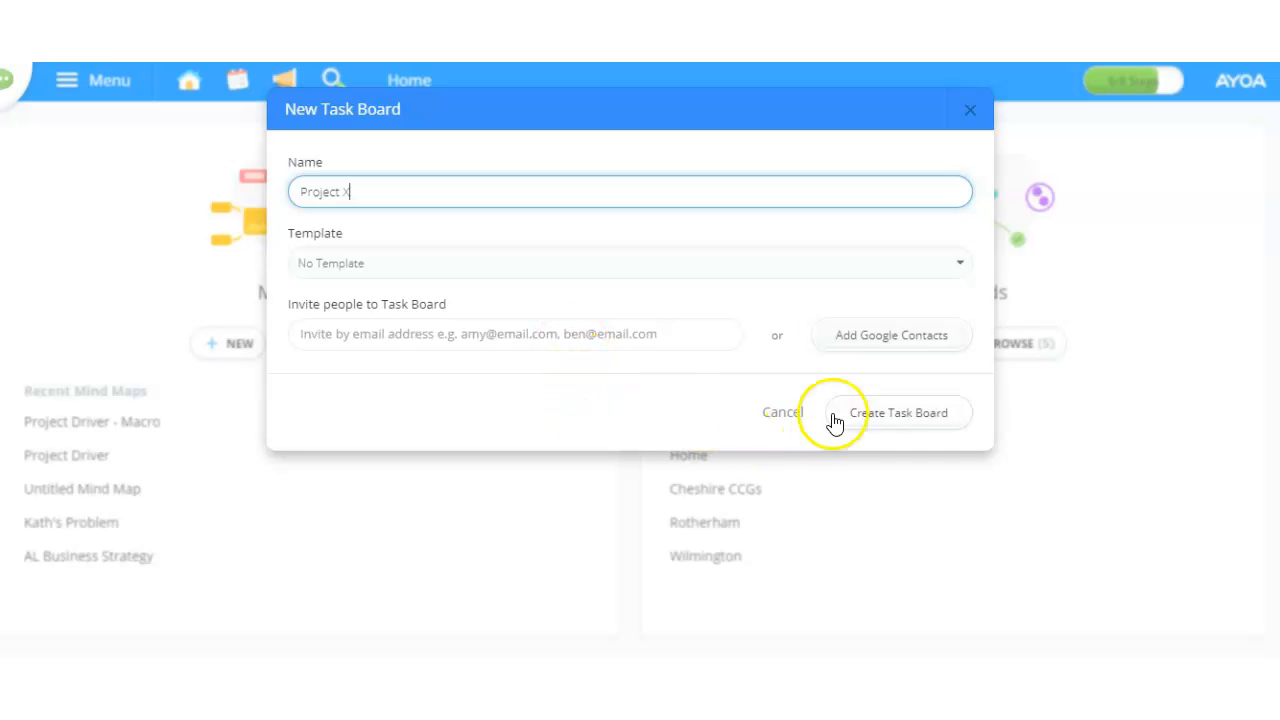
{"action": "left_click", "coordinate": [904, 428]}
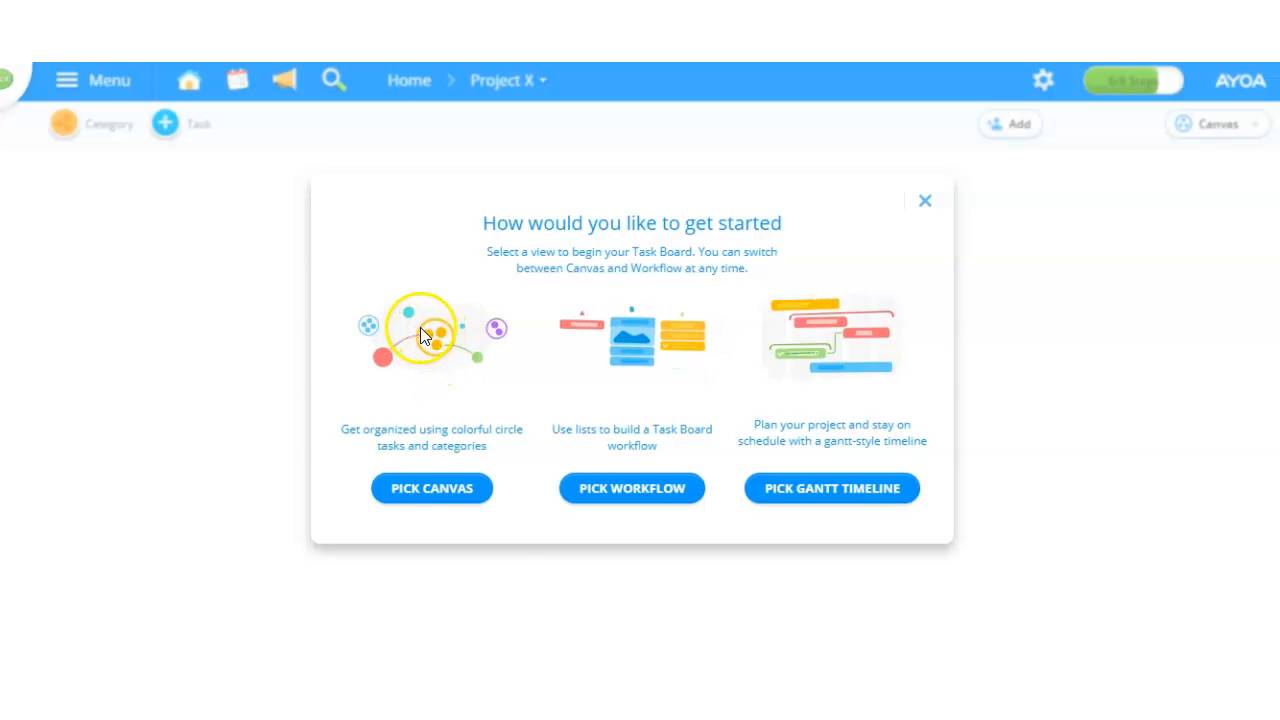
{"action": "left_click", "coordinate": [440, 489]}
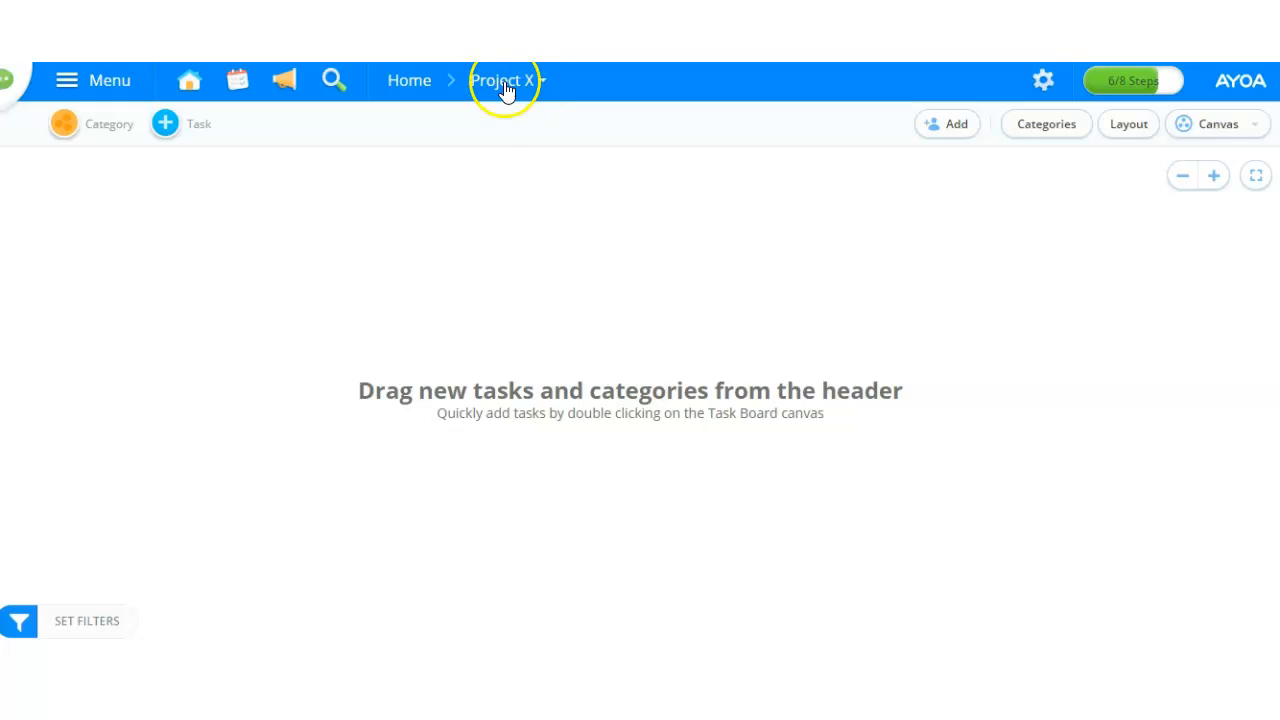
Step: Add two categories named Comms and Staff to the board, keeping the suggested colours
{"action": "left_click", "coordinate": [63, 124]}
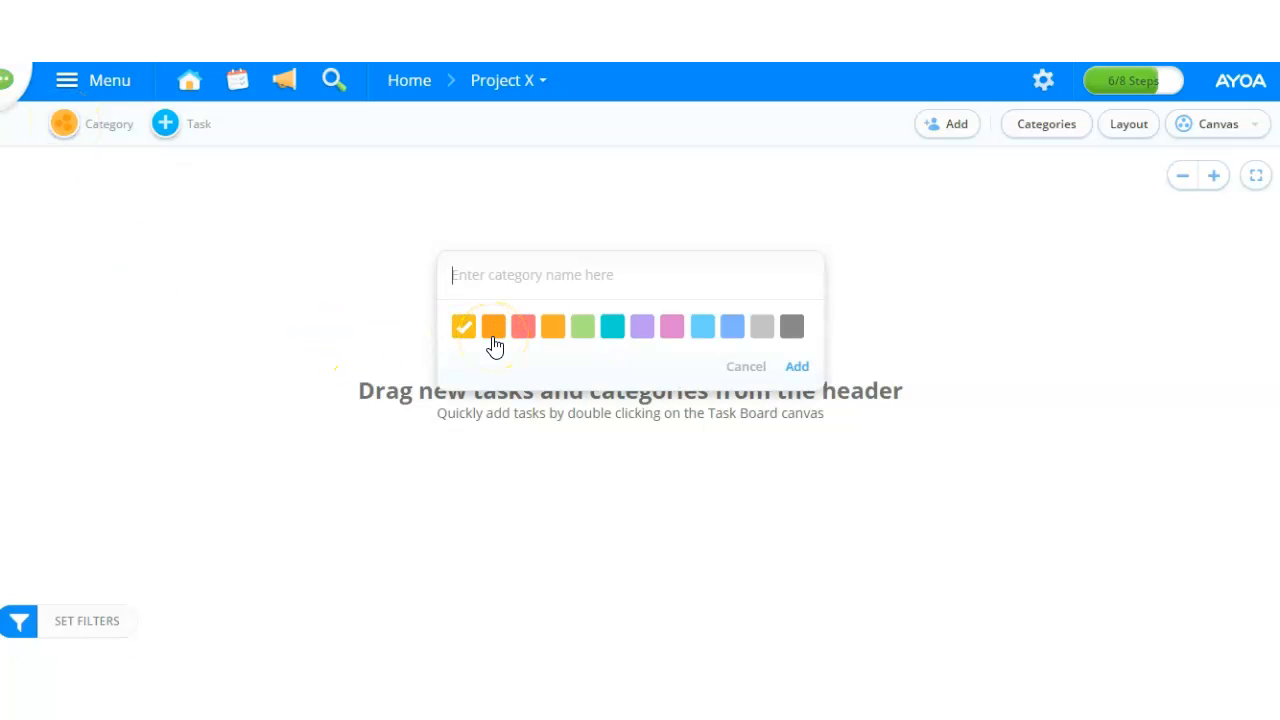
{"action": "type", "text": "Comms"}
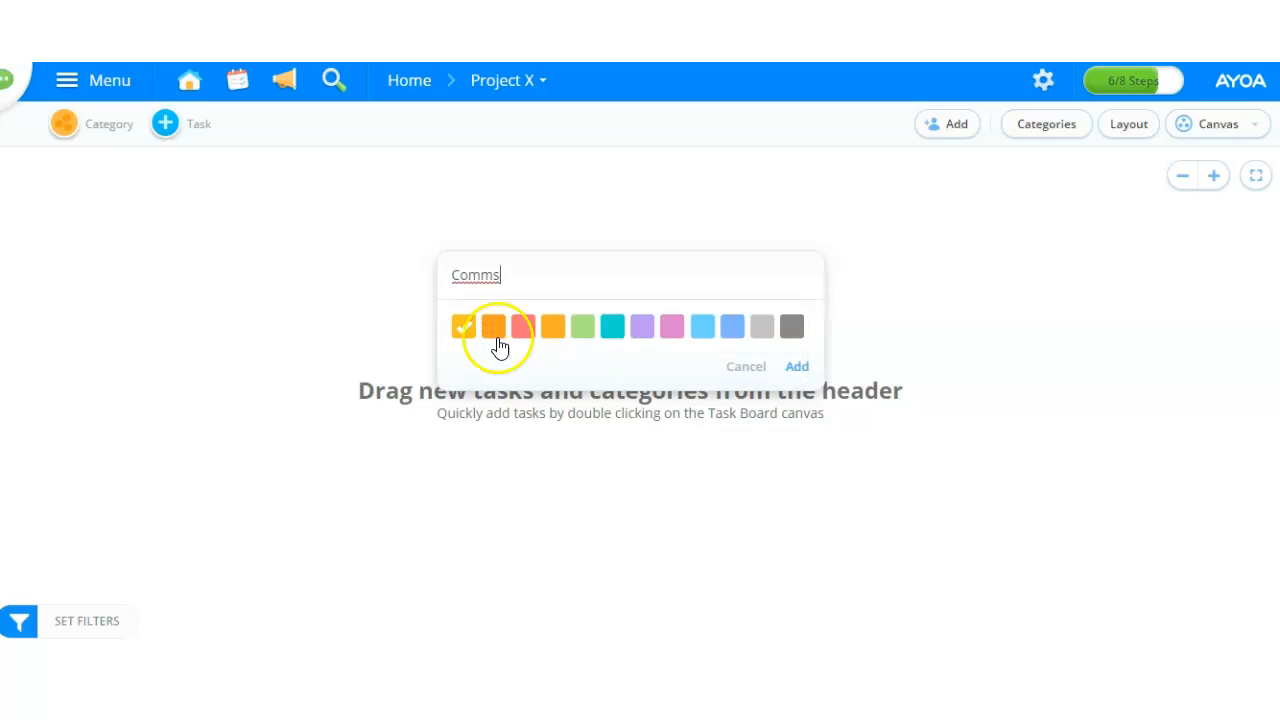
{"action": "left_click", "coordinate": [797, 369]}
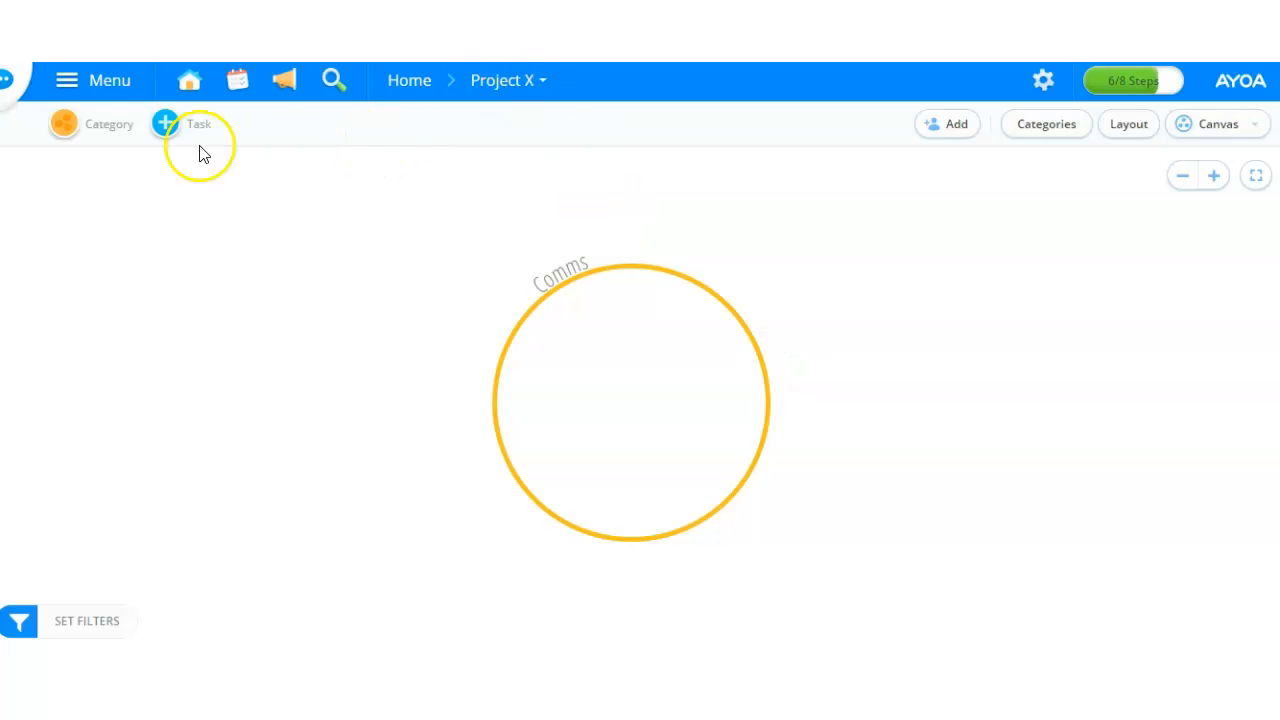
{"action": "left_click", "coordinate": [64, 125]}
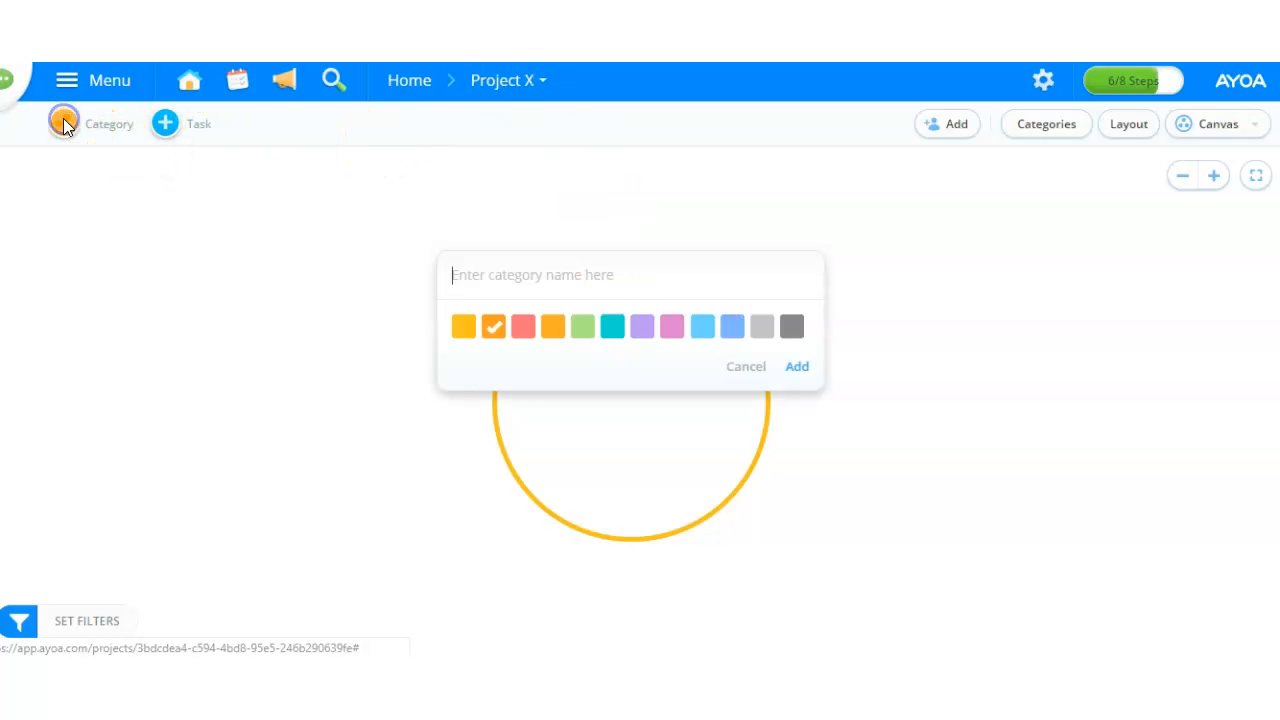
{"action": "type", "text": "Staff"}
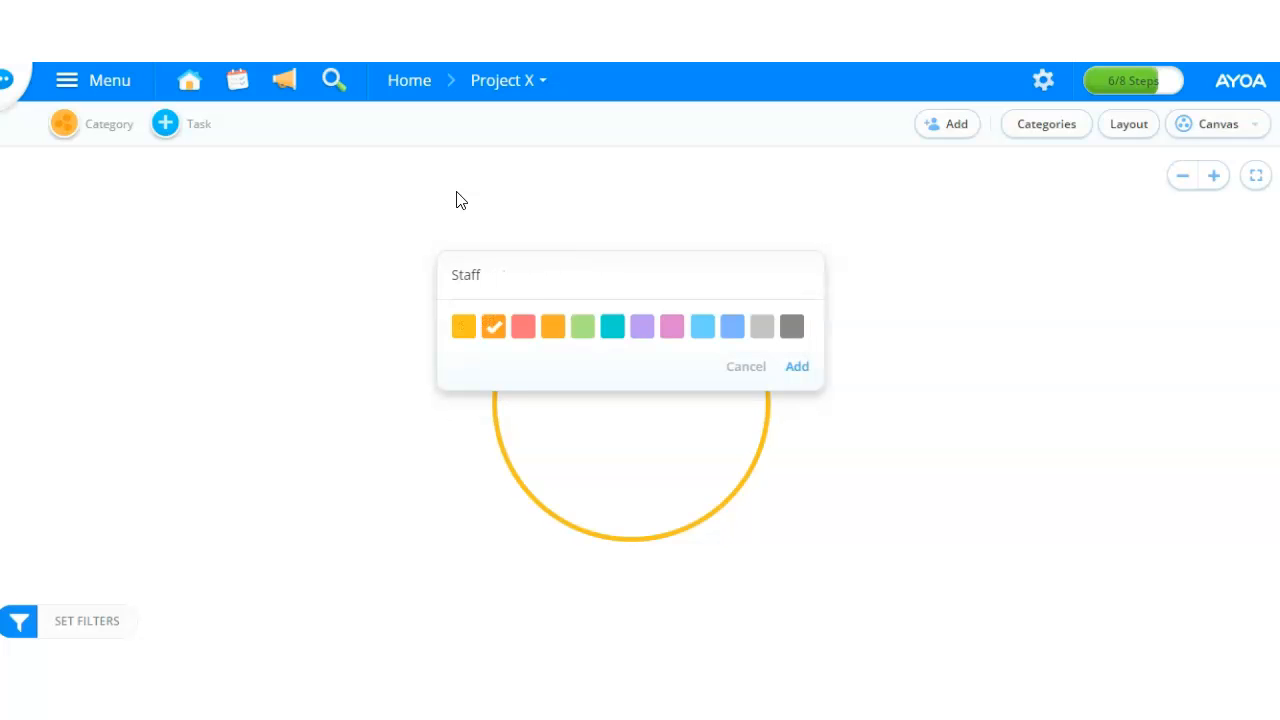
{"action": "key", "text": "Return"}
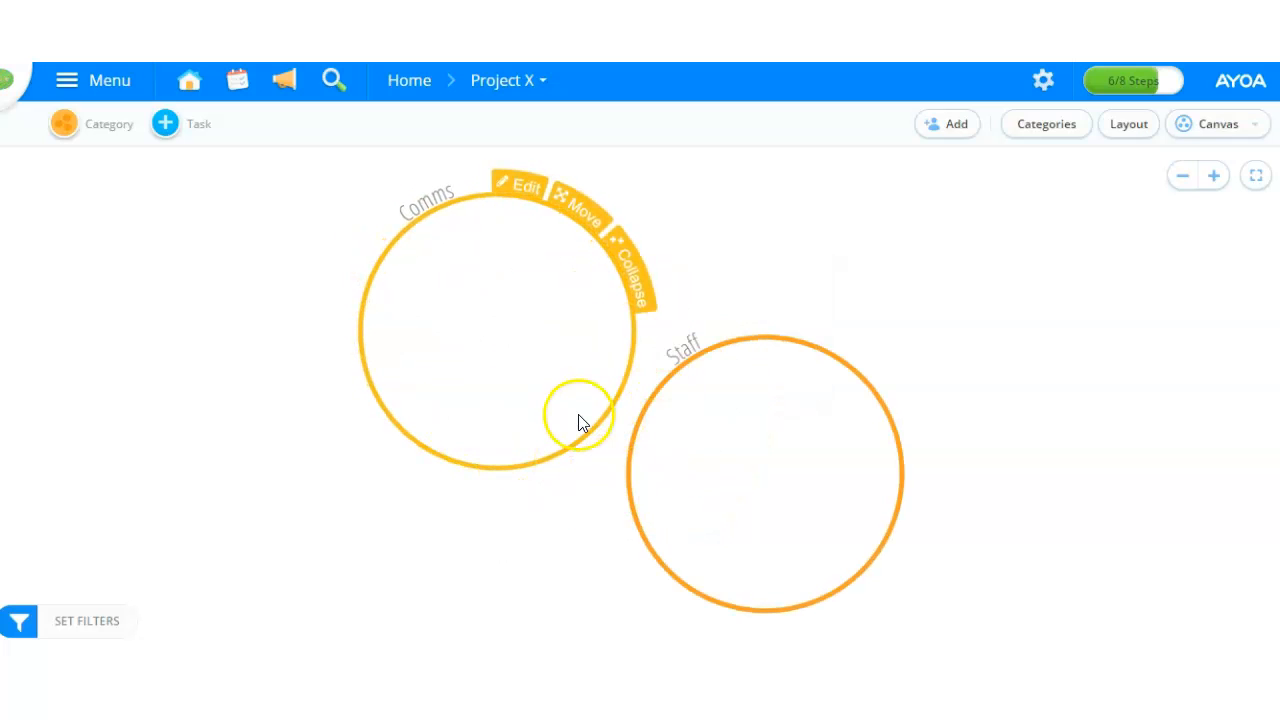
Step: Add Task 1 inside the Comms category and Task 2 inside the Staff category
{"action": "left_click_drag", "start_coordinate": [170, 128], "coordinate": [457, 280]}
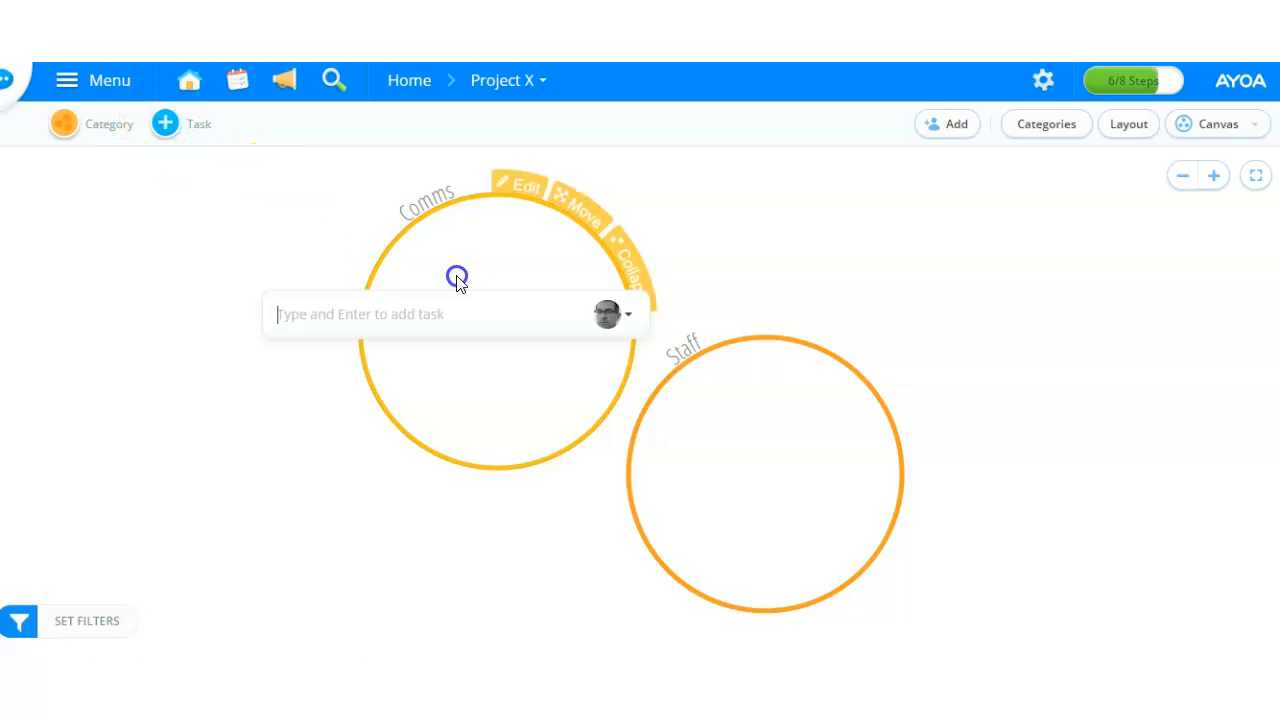
{"action": "left_click", "coordinate": [529, 333]}
{"action": "type", "text": "Task 1"}
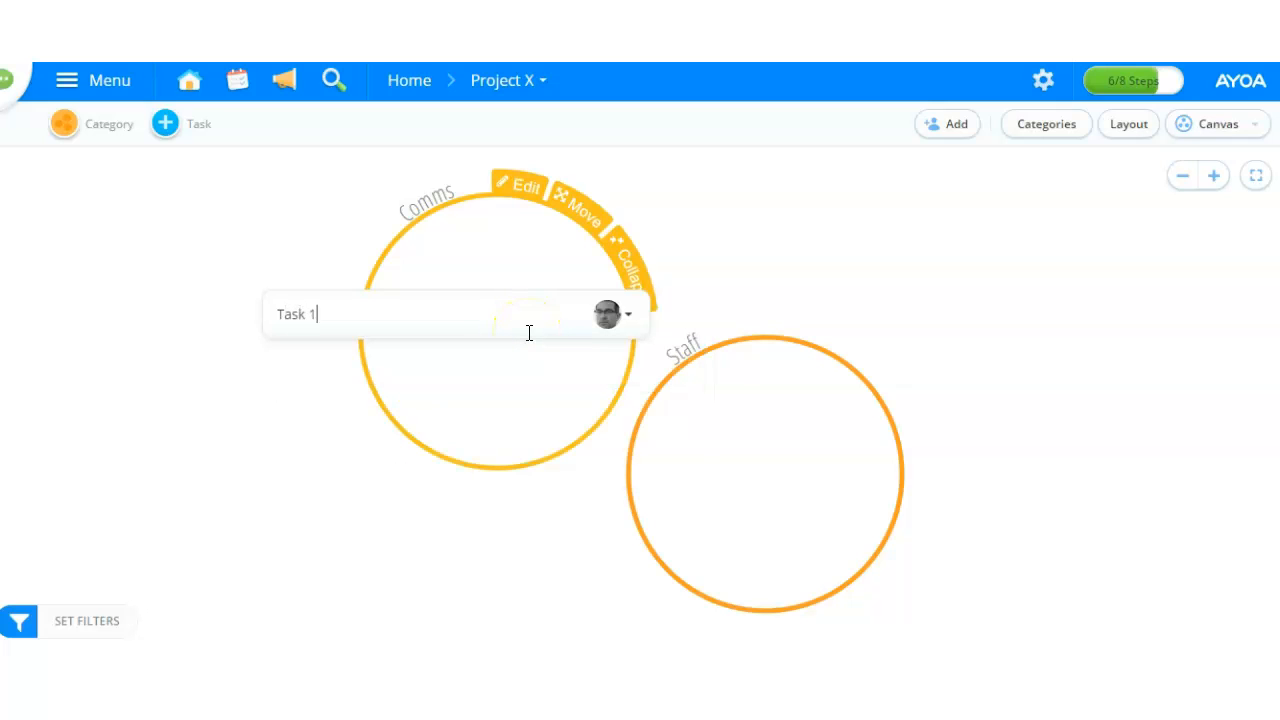
{"action": "key", "text": "Return"}
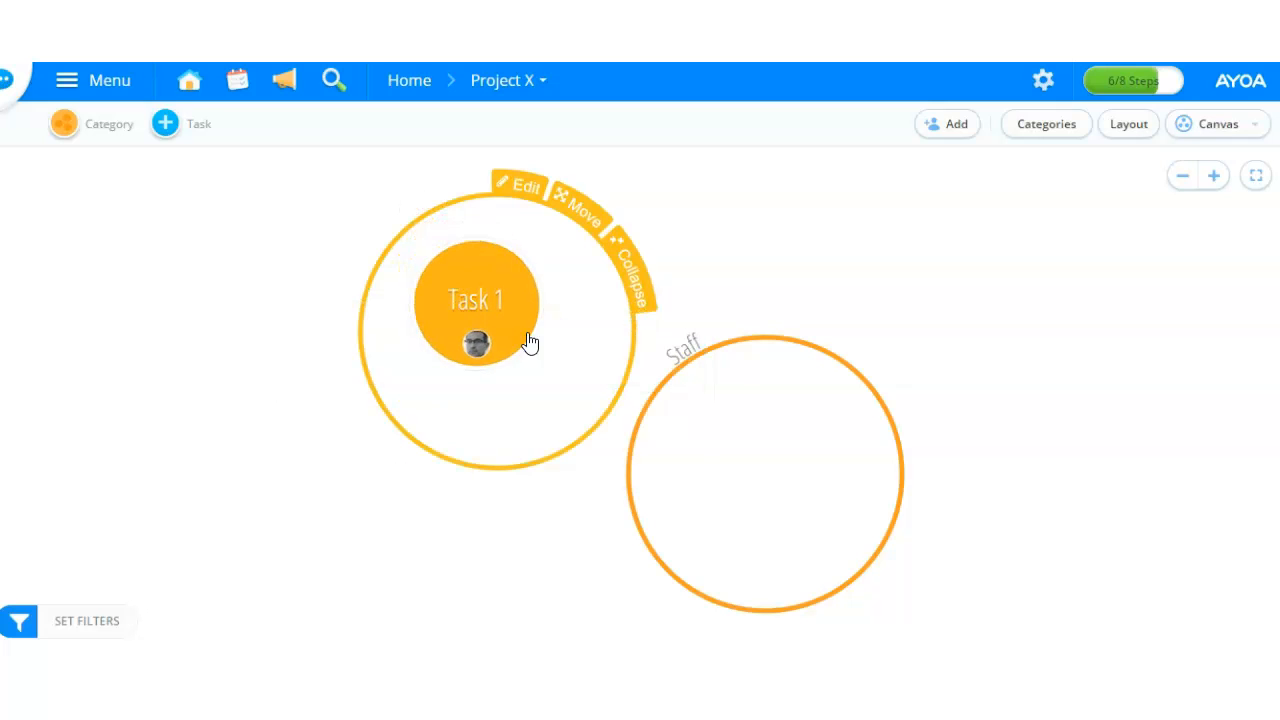
{"action": "left_click_drag", "start_coordinate": [164, 123], "coordinate": [672, 419]}
{"action": "type", "text": "Task 2"}
{"action": "key", "text": "Return"}
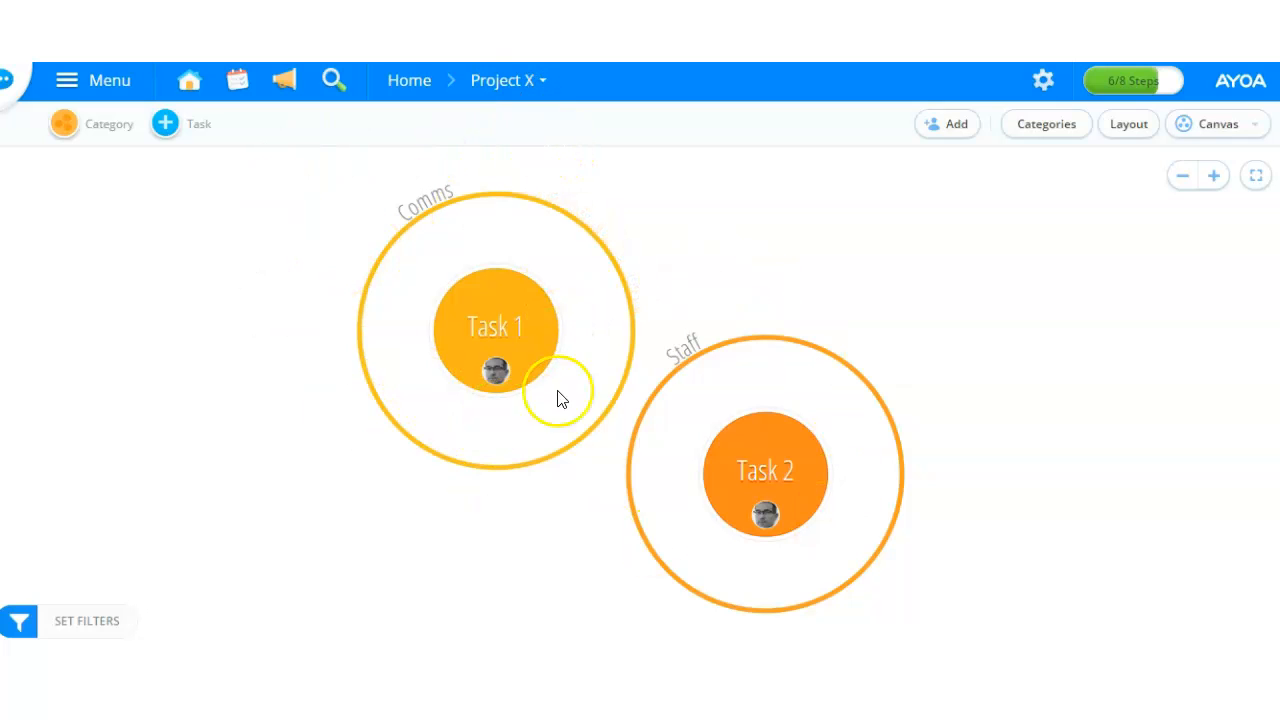
Step: Add Task 3 inside the Comms category beside Task 1
{"action": "mouse_move", "coordinate": [563, 229]}
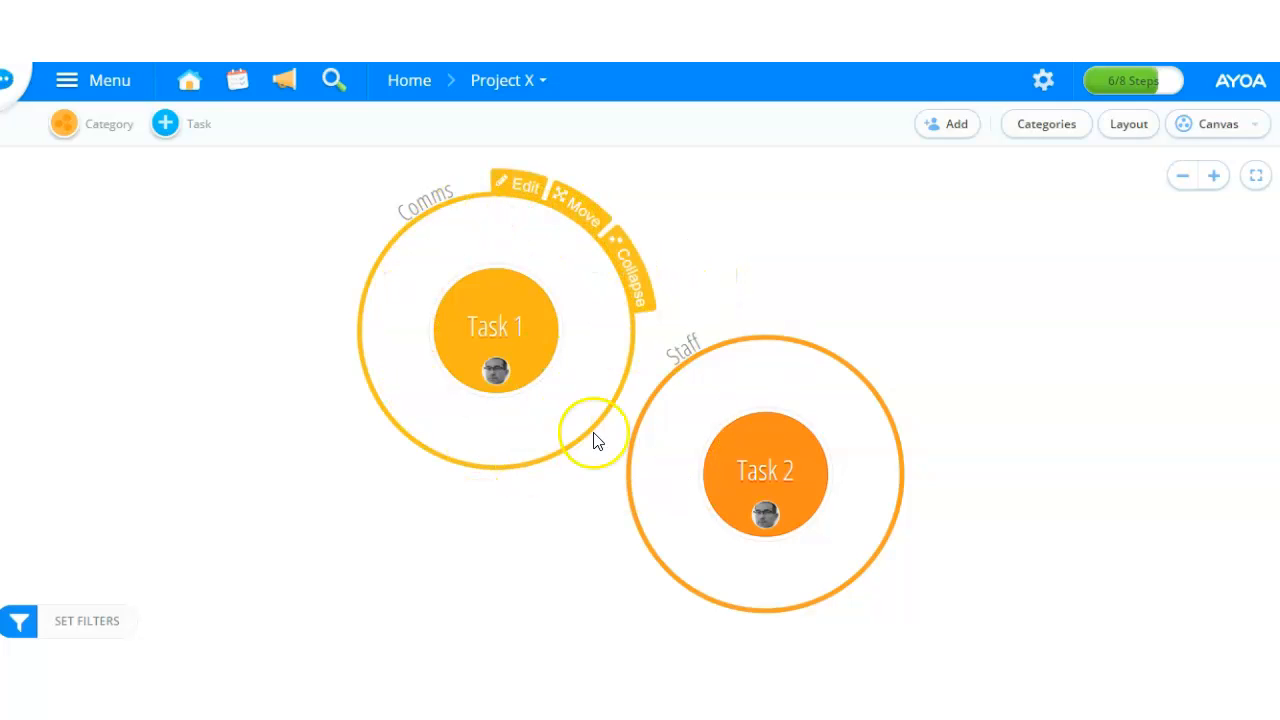
{"action": "left_click_drag", "start_coordinate": [166, 124], "coordinate": [444, 316]}
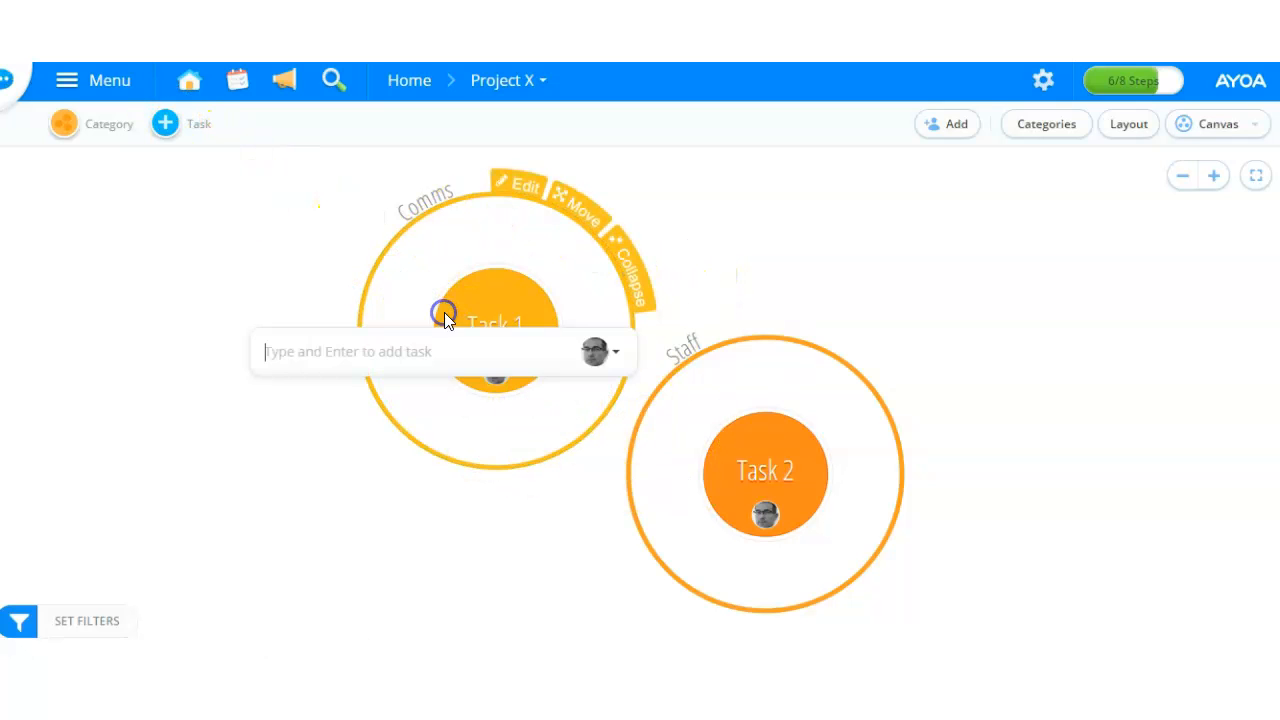
{"action": "type", "text": "T"}
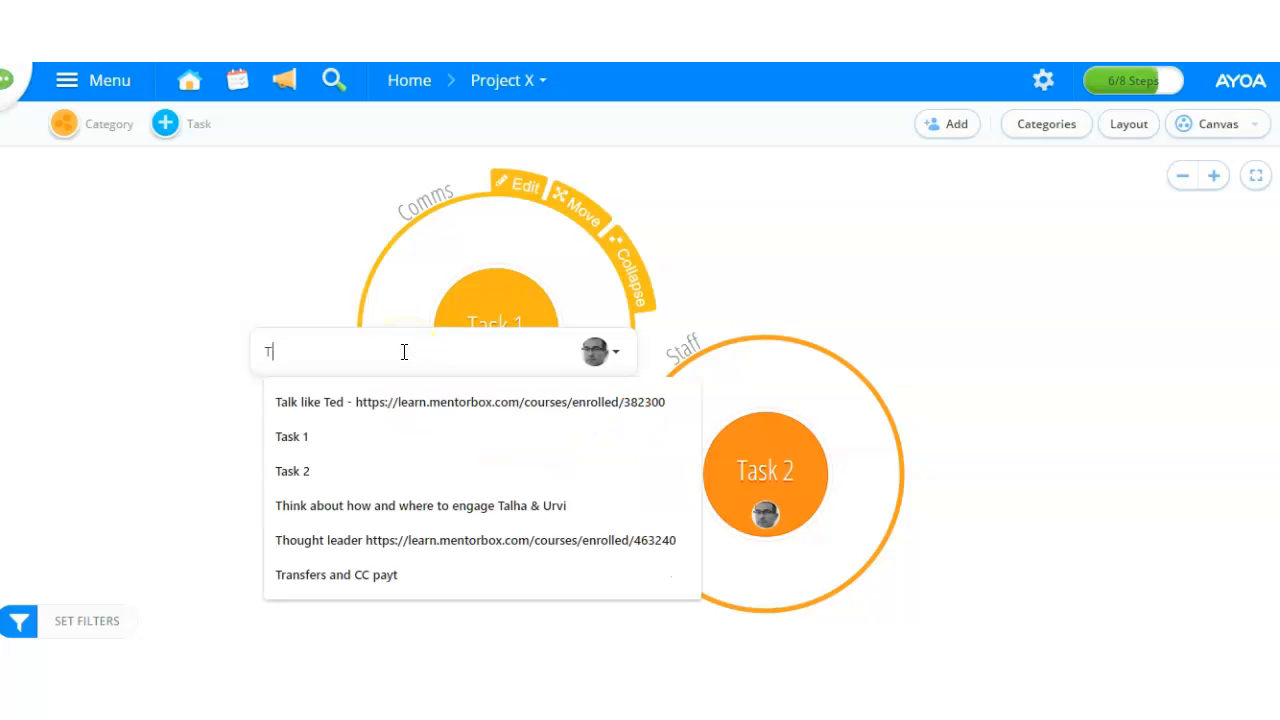
{"action": "type", "text": "ask 3"}
{"action": "key", "text": "Return"}
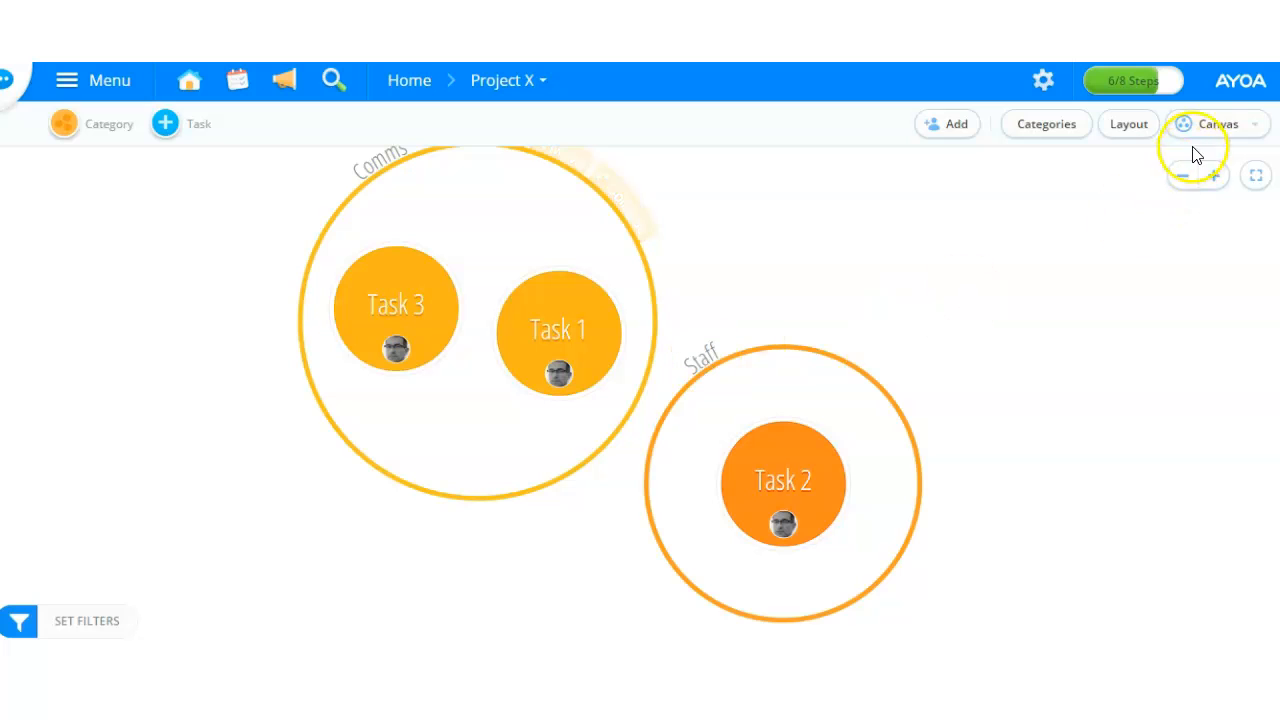
Step: View the Project X board as a Workflow and as a Gantt Timeline
{"action": "left_click", "coordinate": [1249, 128]}
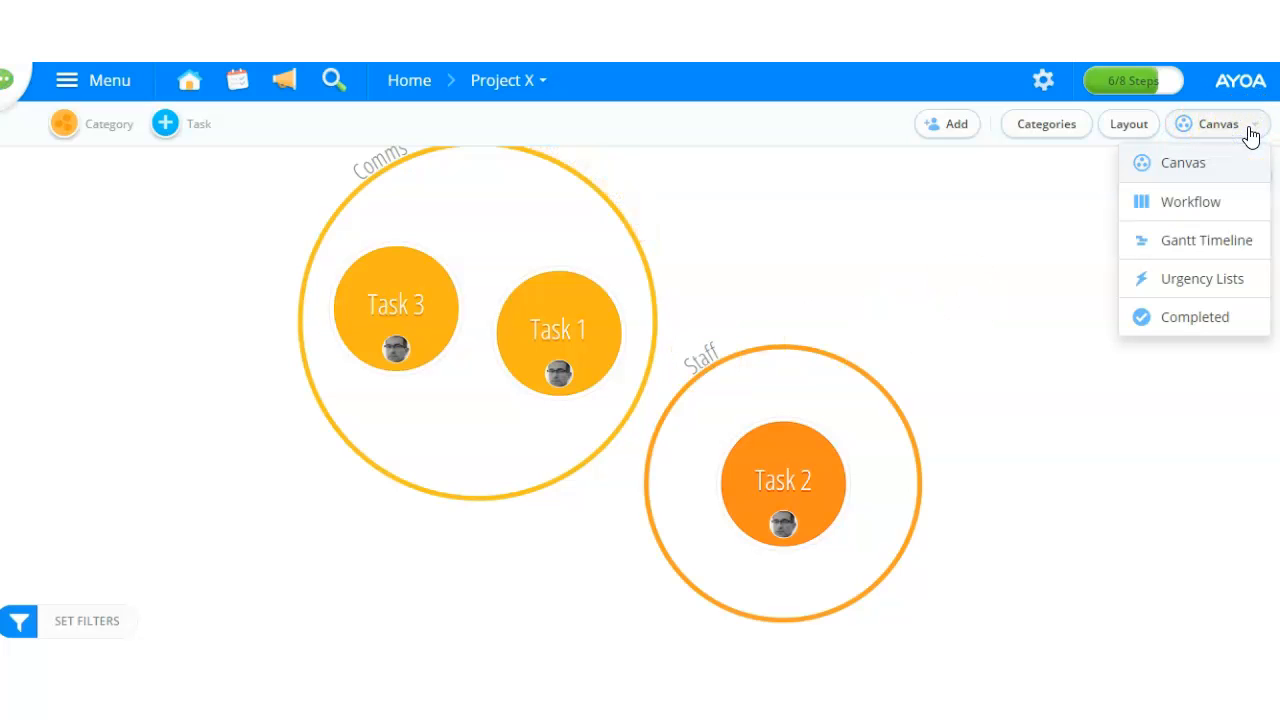
{"action": "left_click", "coordinate": [1195, 201]}
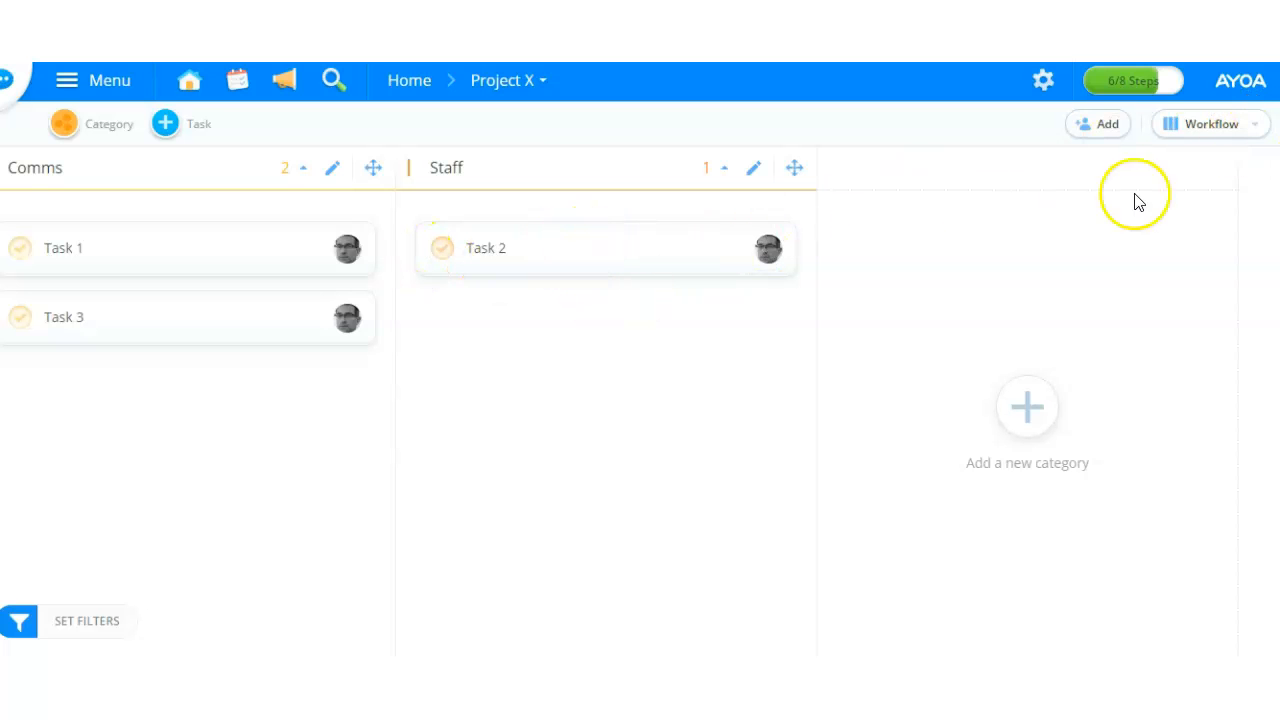
{"action": "left_click", "coordinate": [1255, 126]}
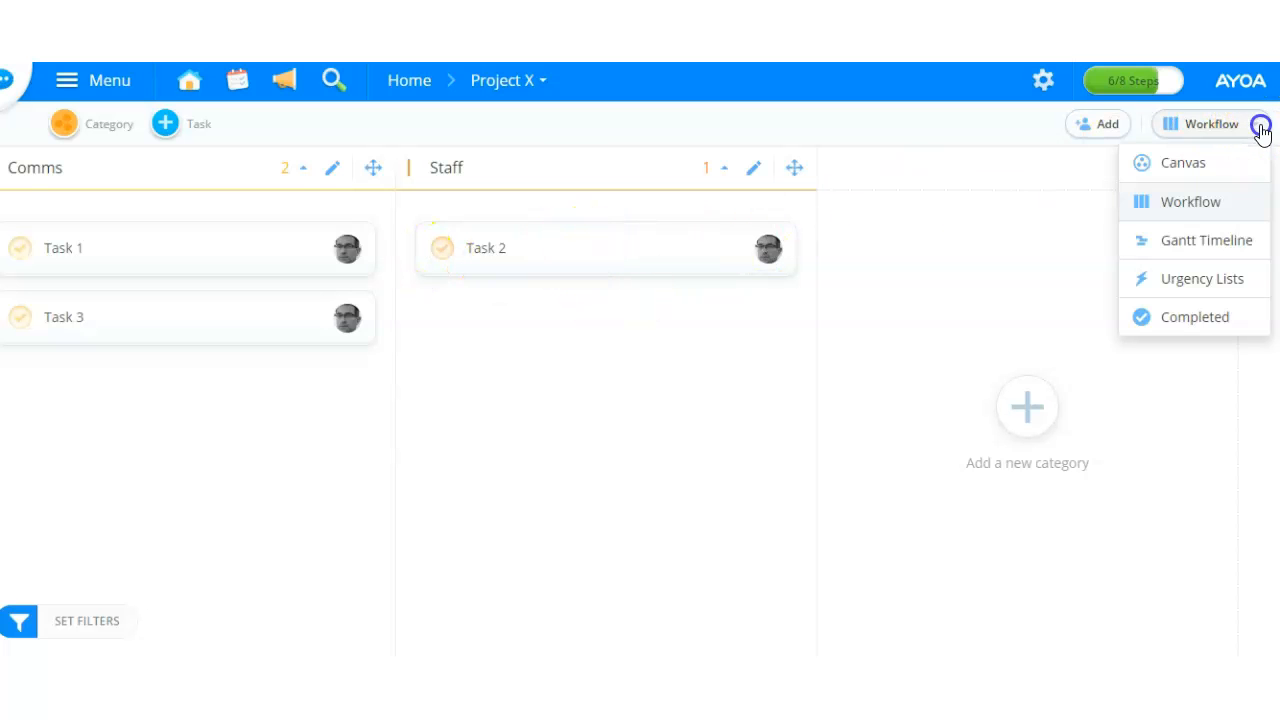
{"action": "left_click", "coordinate": [1188, 243]}
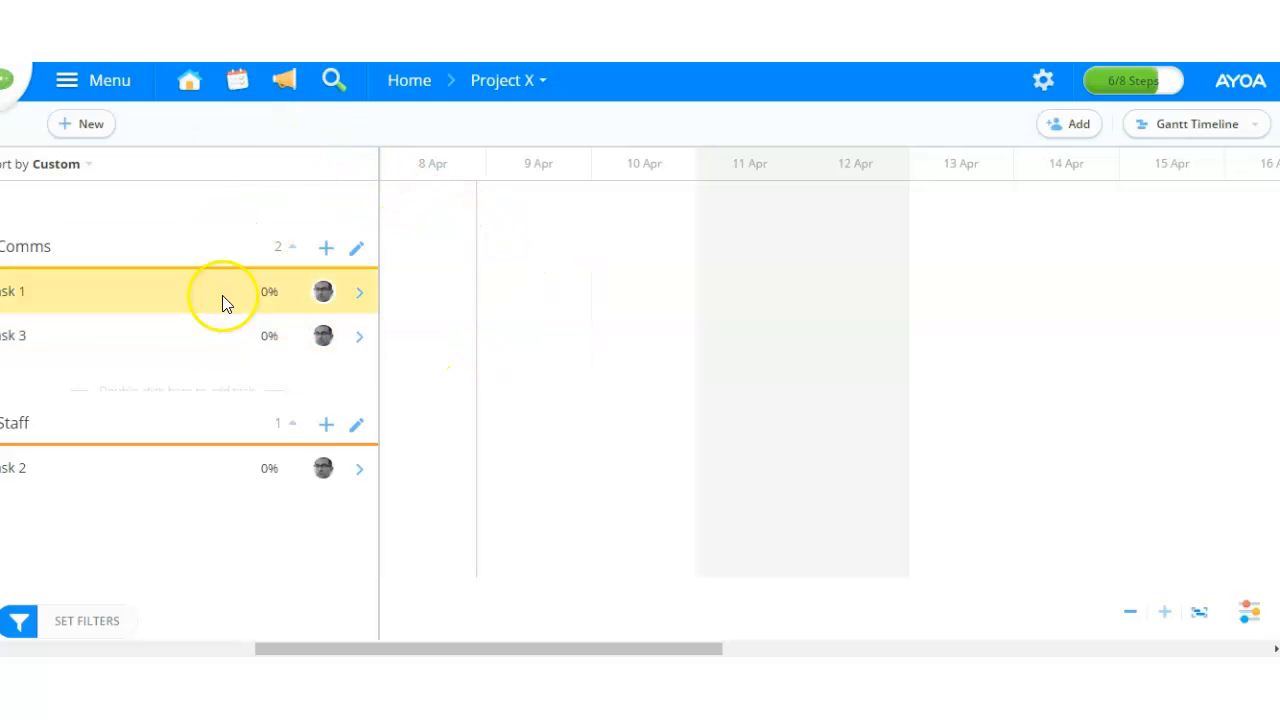
Step: Review the unplanned tasks in My Planner and return to the home page
{"action": "left_click", "coordinate": [238, 84]}
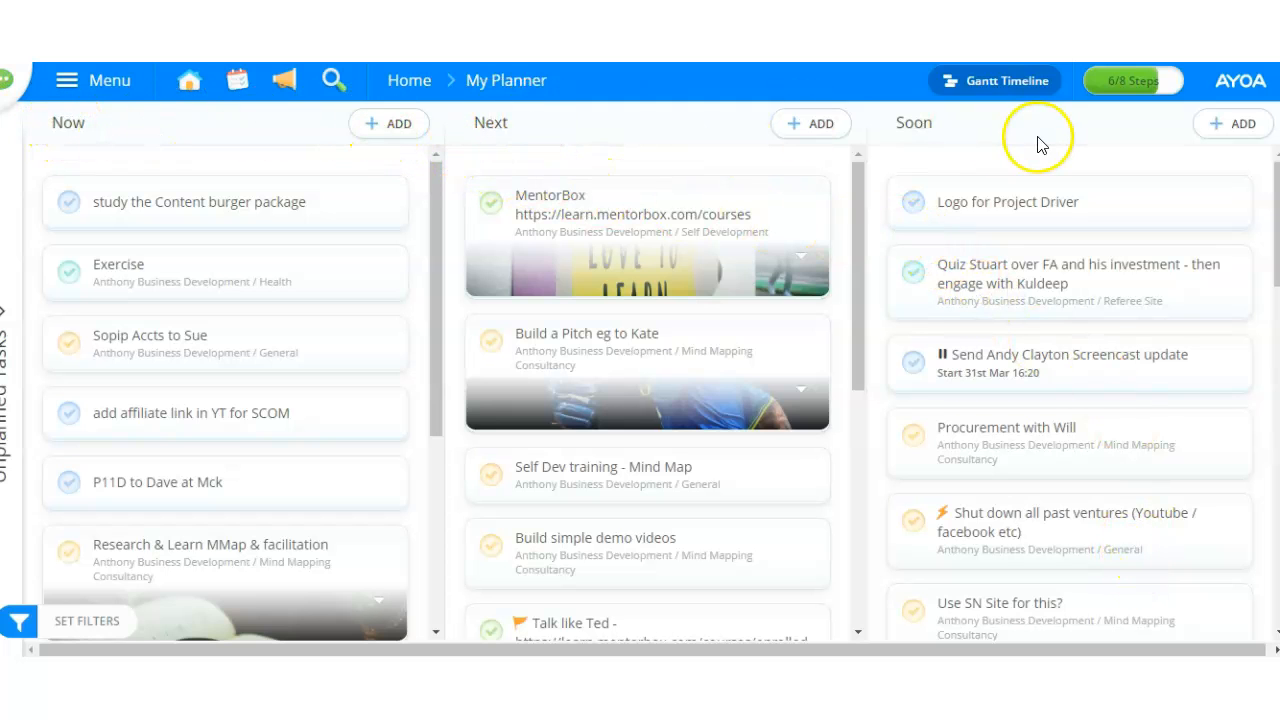
{"action": "left_click_drag", "start_coordinate": [845, 648], "coordinate": [960, 646]}
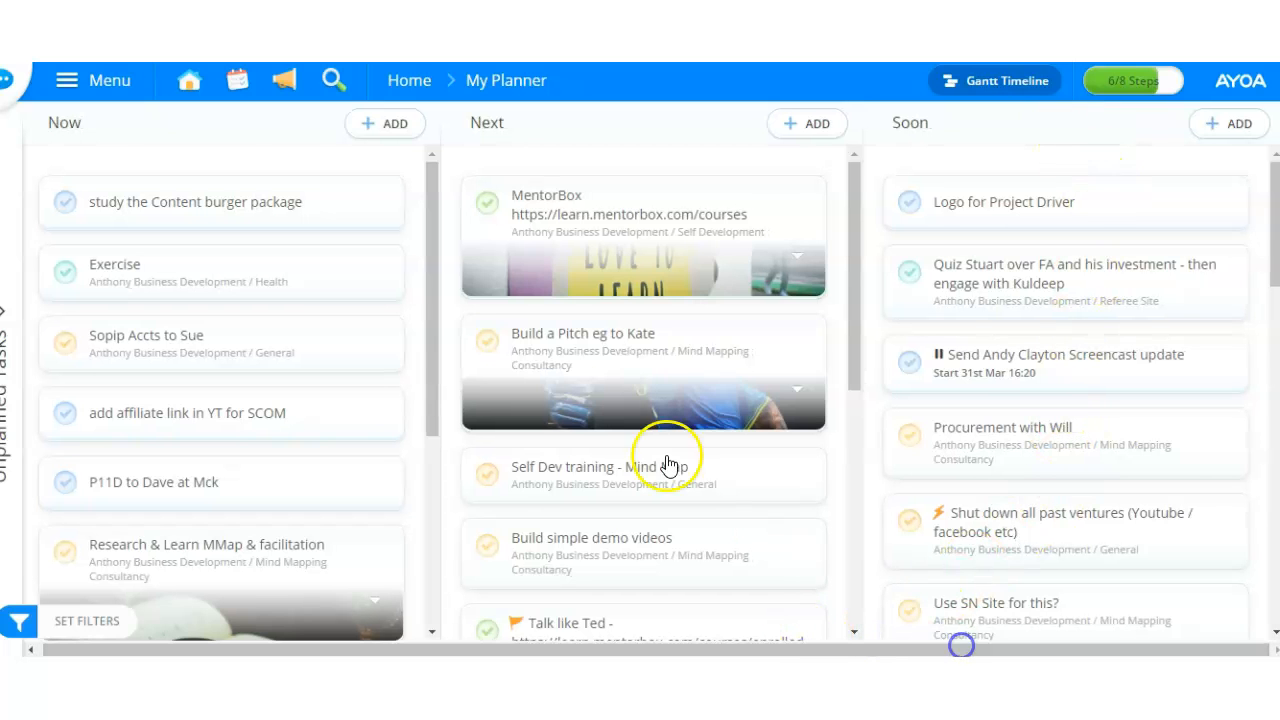
{"action": "left_click", "coordinate": [8, 383]}
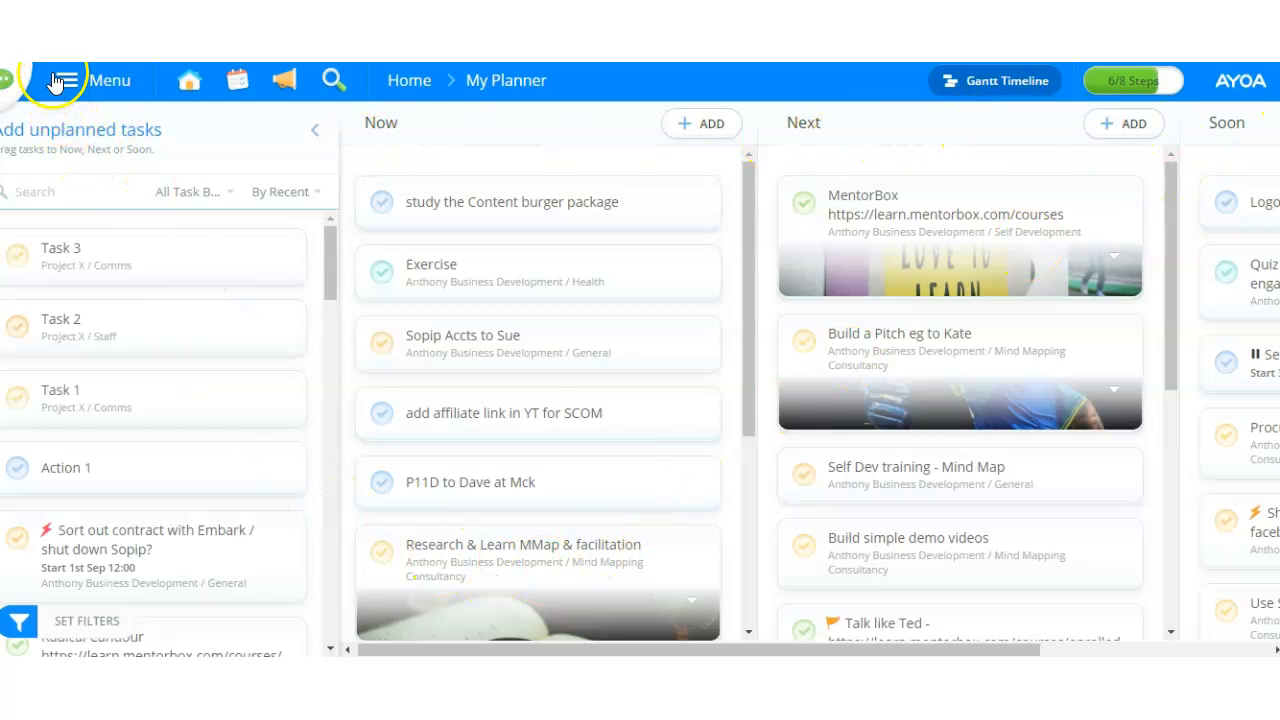
{"action": "left_click", "coordinate": [189, 84]}
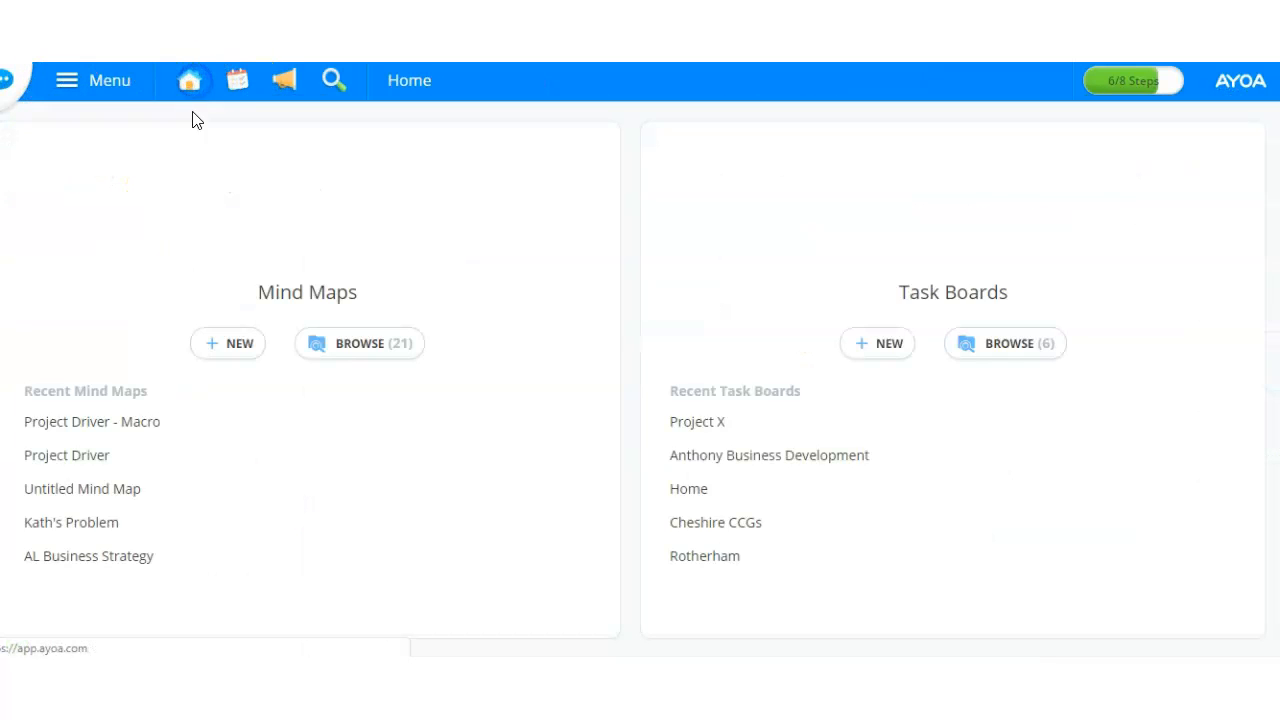
{"action": "left_click", "coordinate": [505, 171]}
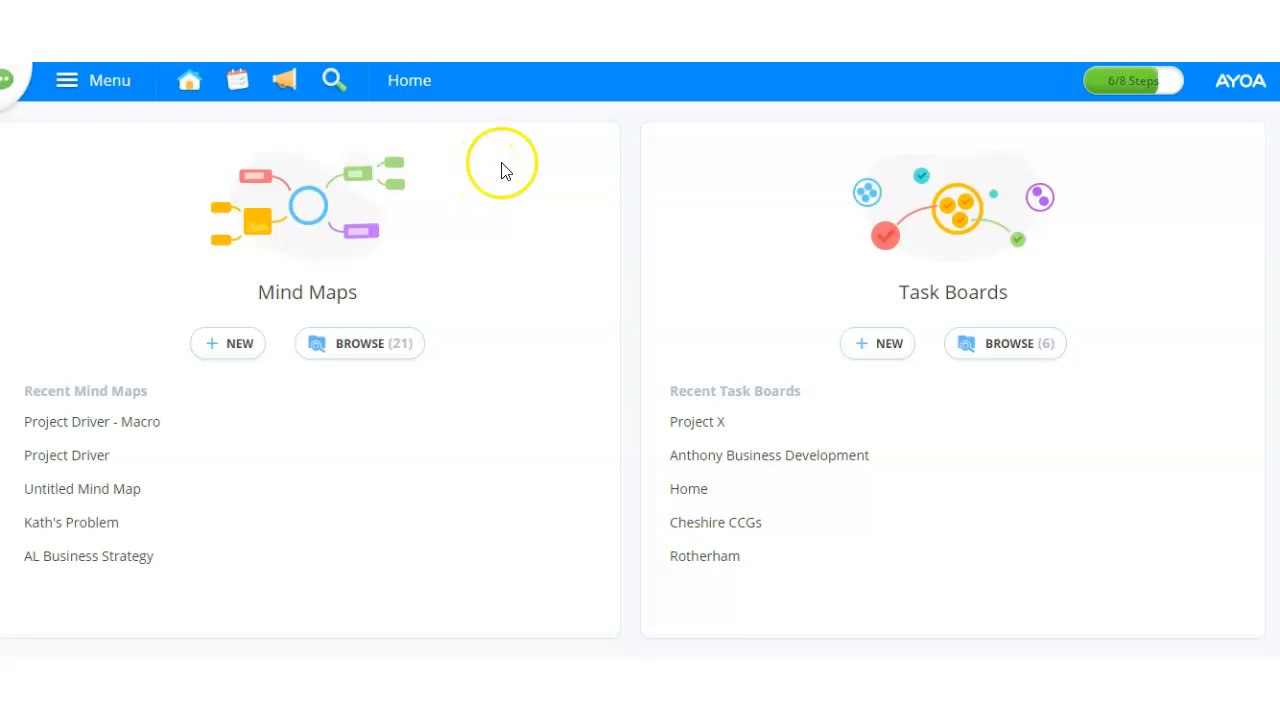